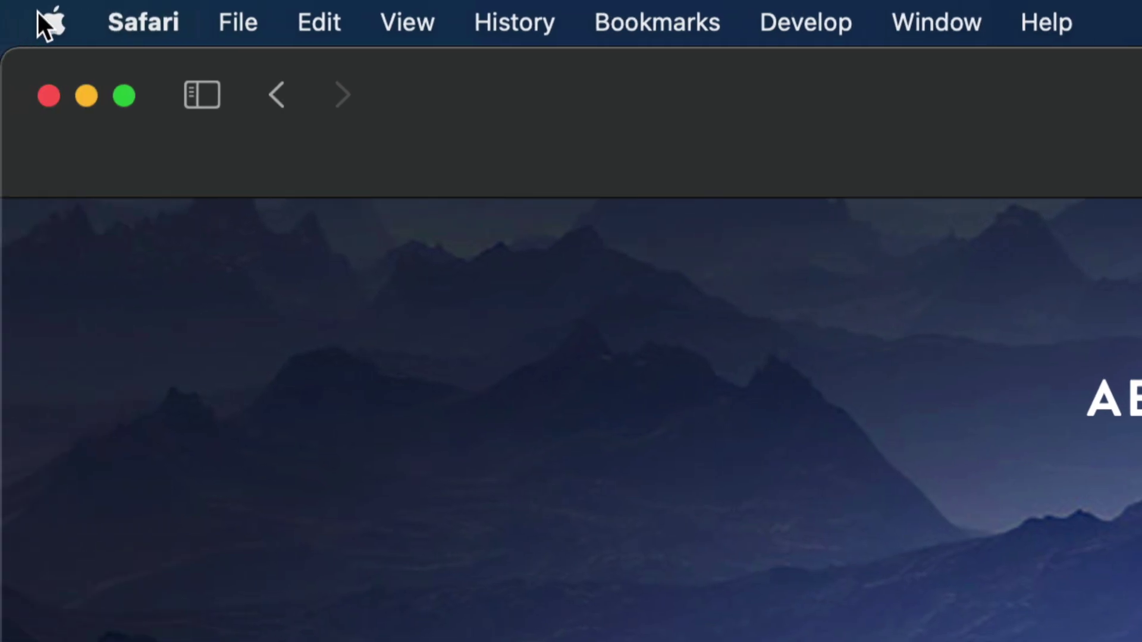
- Open the Apple menu in the menu bar
{"action": "left_click", "coordinate": [56, 16]}
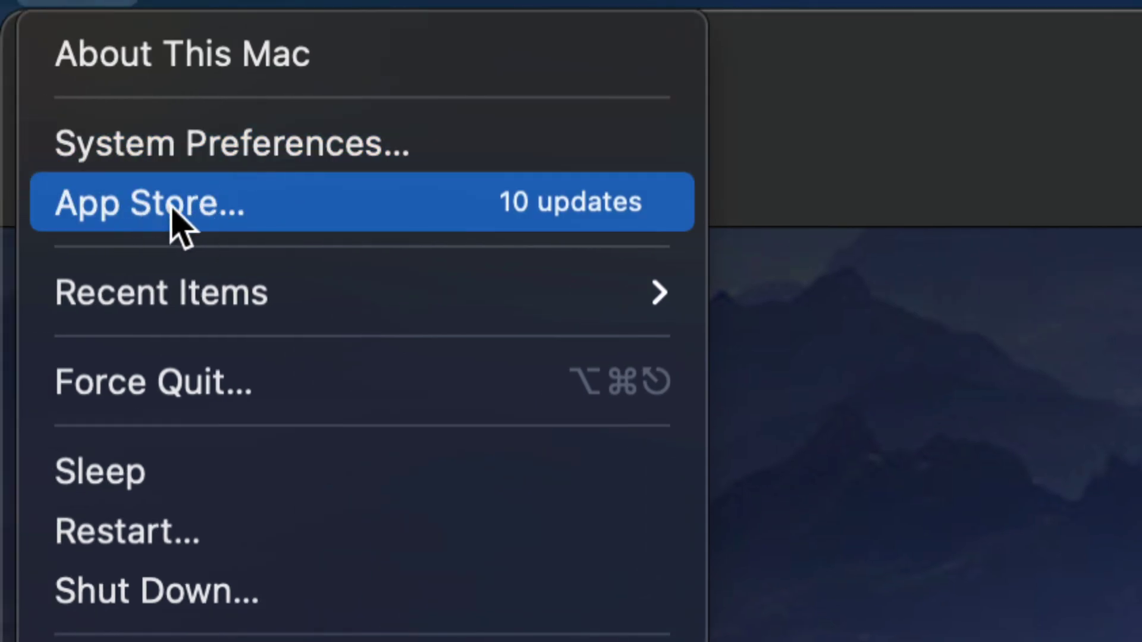
- Open the Software Update pane to see the available macOS Big Sur 11.2 update
{"action": "left_click", "coordinate": [205, 143]}
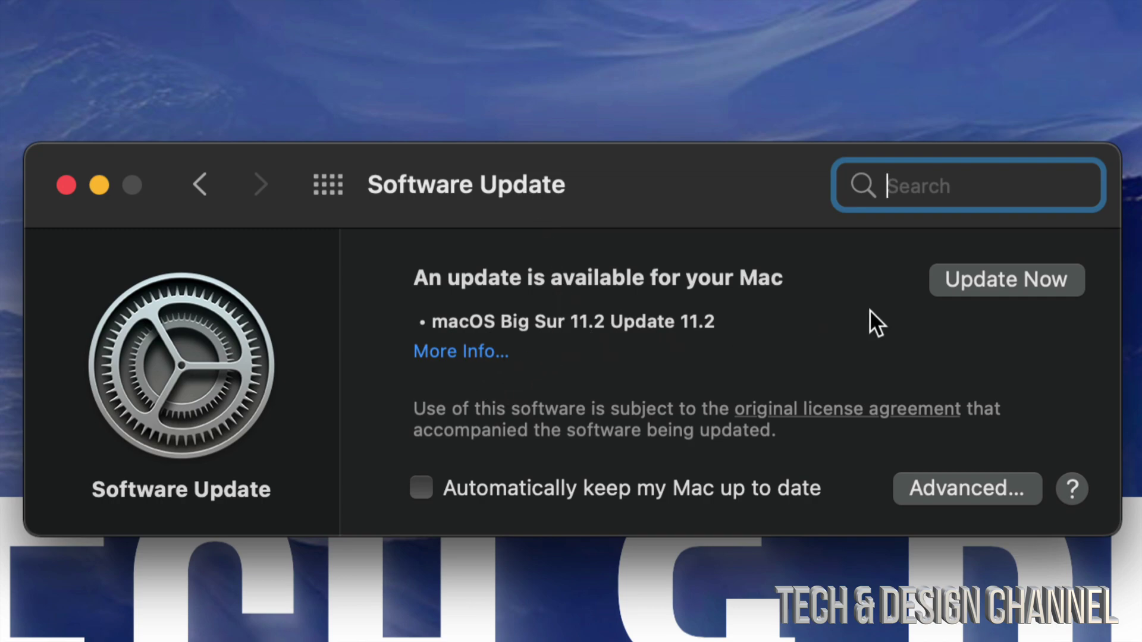
- Start the macOS Big Sur 11.2 update and agree to the license
{"action": "left_click", "coordinate": [1002, 283]}
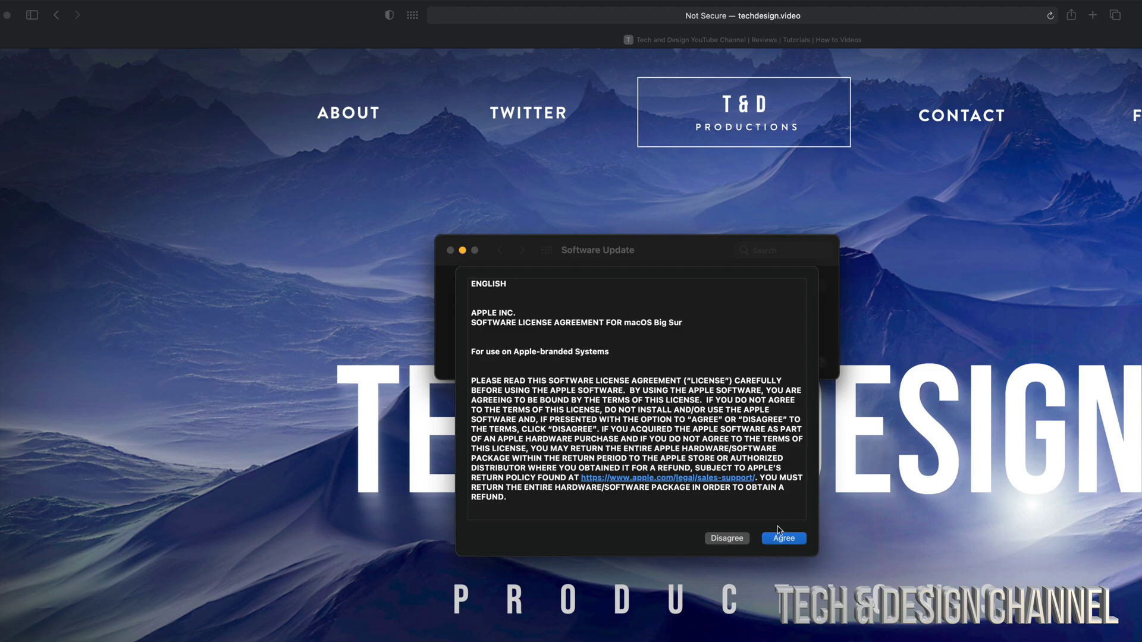
{"action": "left_click", "coordinate": [777, 538]}
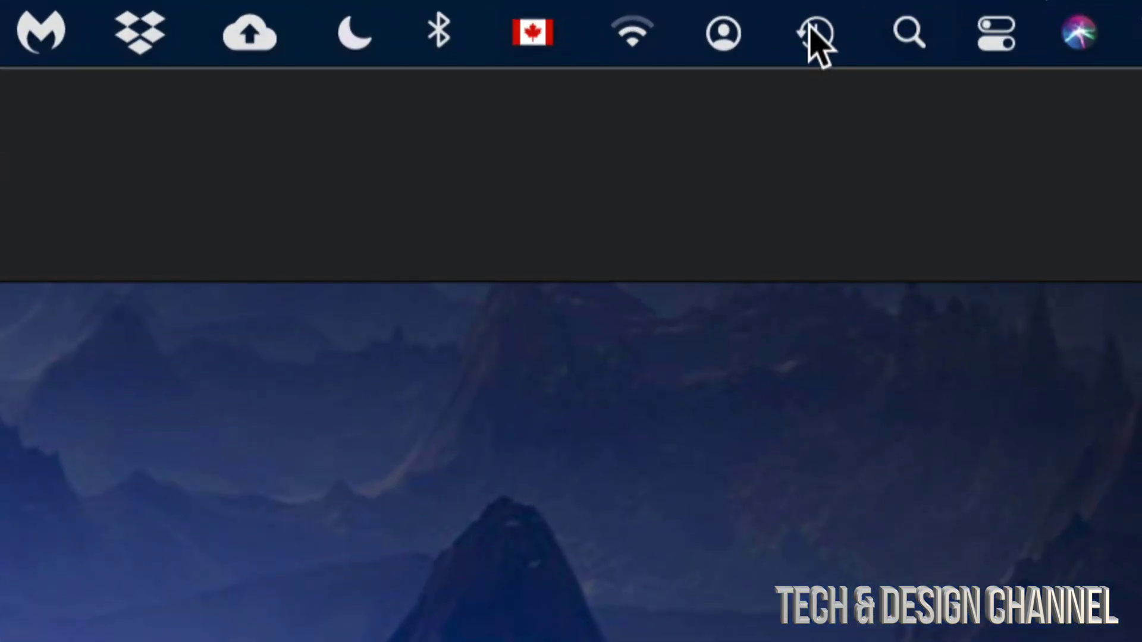
- Check Time Machine's latest backup from the menu bar icon
{"action": "left_click", "coordinate": [811, 30]}
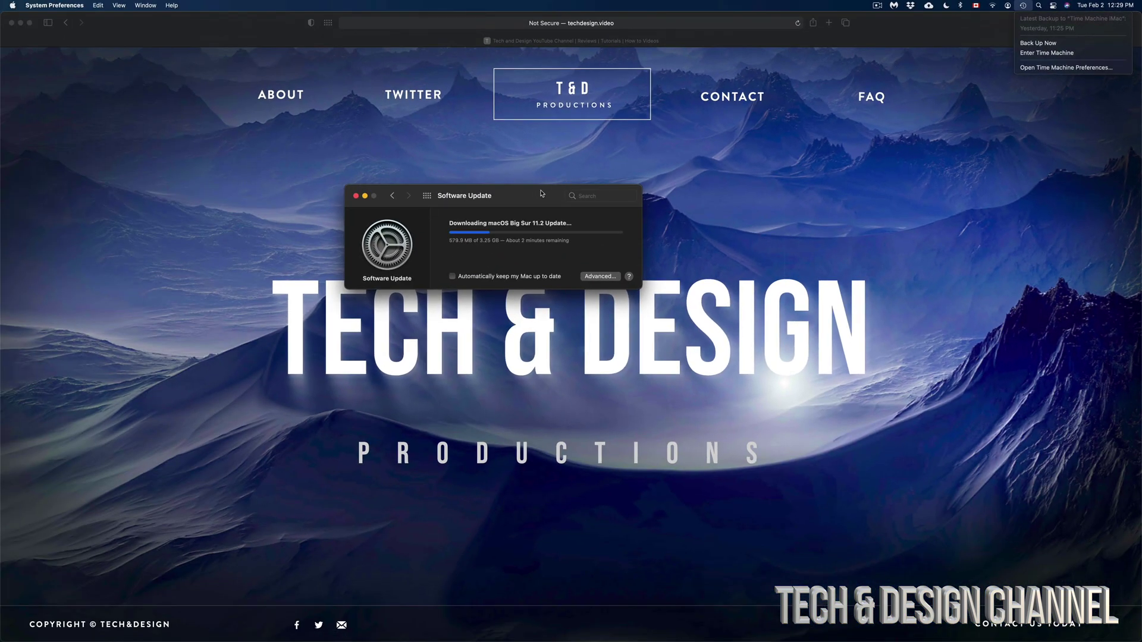
- Let the Big Sur 11.2 update finish until the Mac is up to date, then close System Preferences
{"action": "left_click_drag", "start_coordinate": [526, 197], "coordinate": [564, 242]}
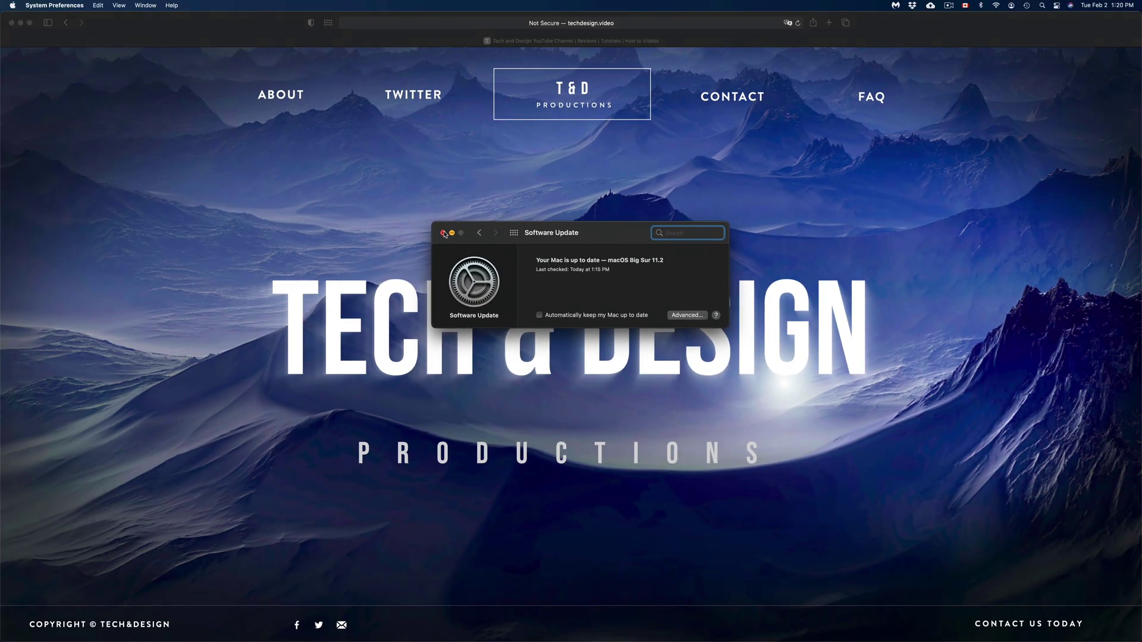
{"action": "left_click", "coordinate": [443, 234]}
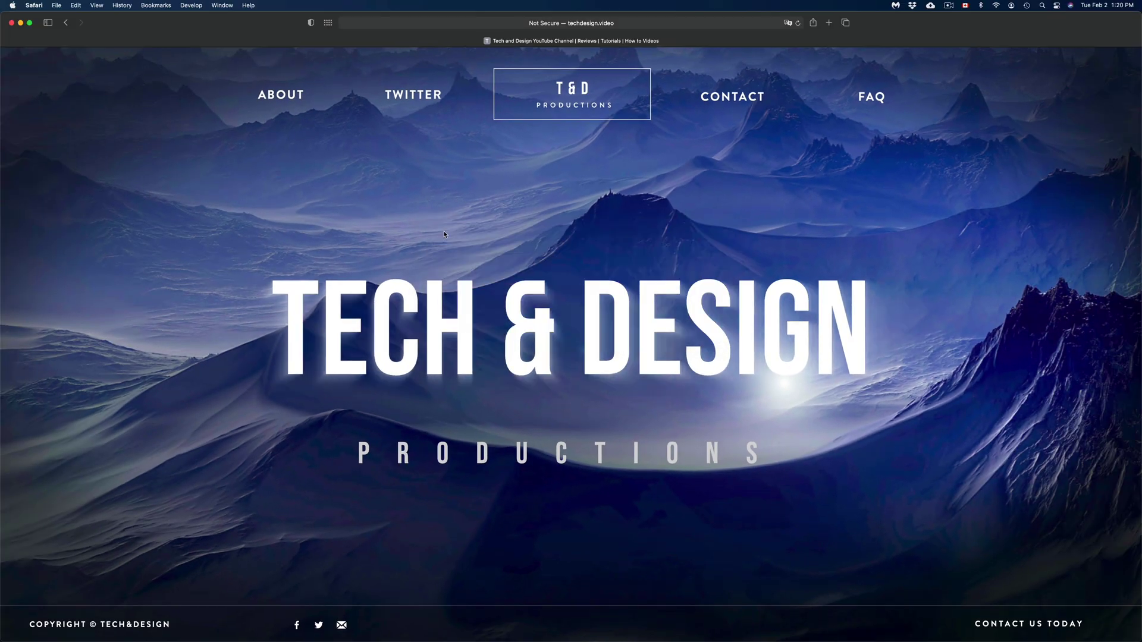